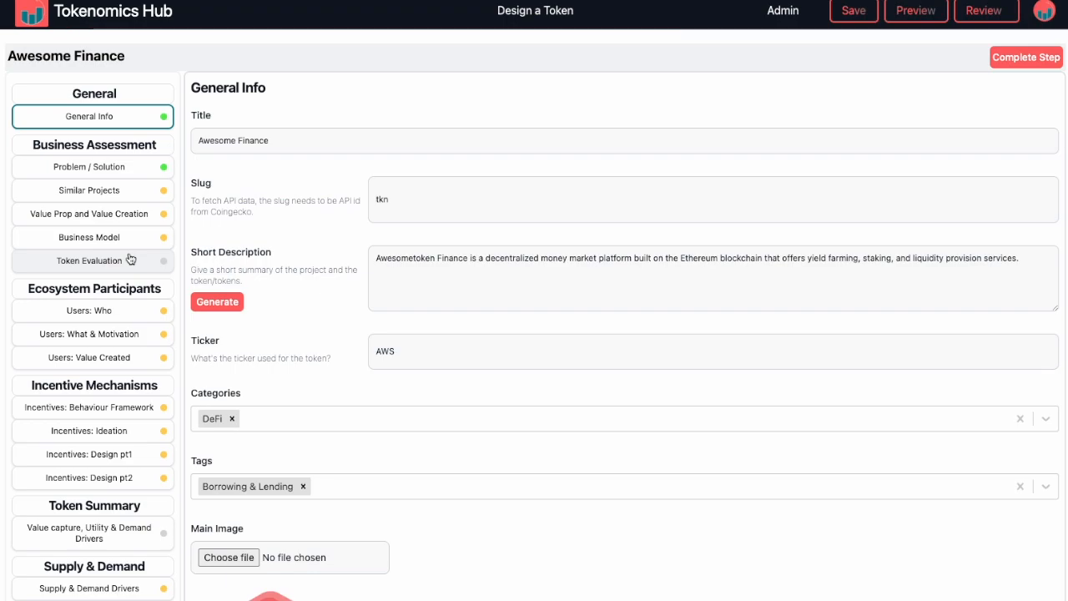
Step: Look over the token design sections and examine the Problem / Solution statement with its guidance
scroll(128, 496, "down", 3)
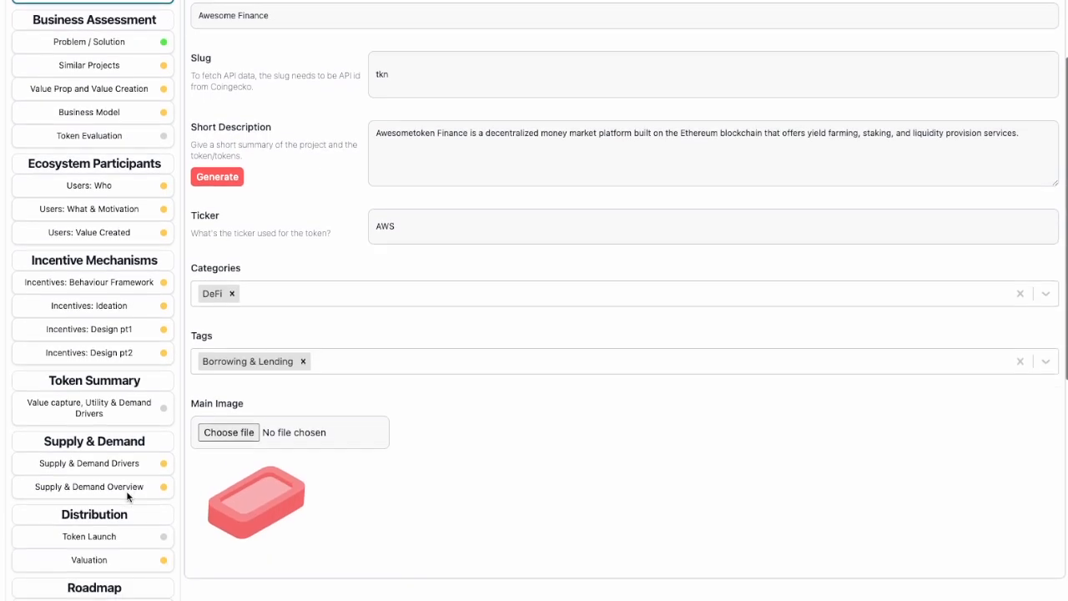
scroll(128, 495, "up", 3)
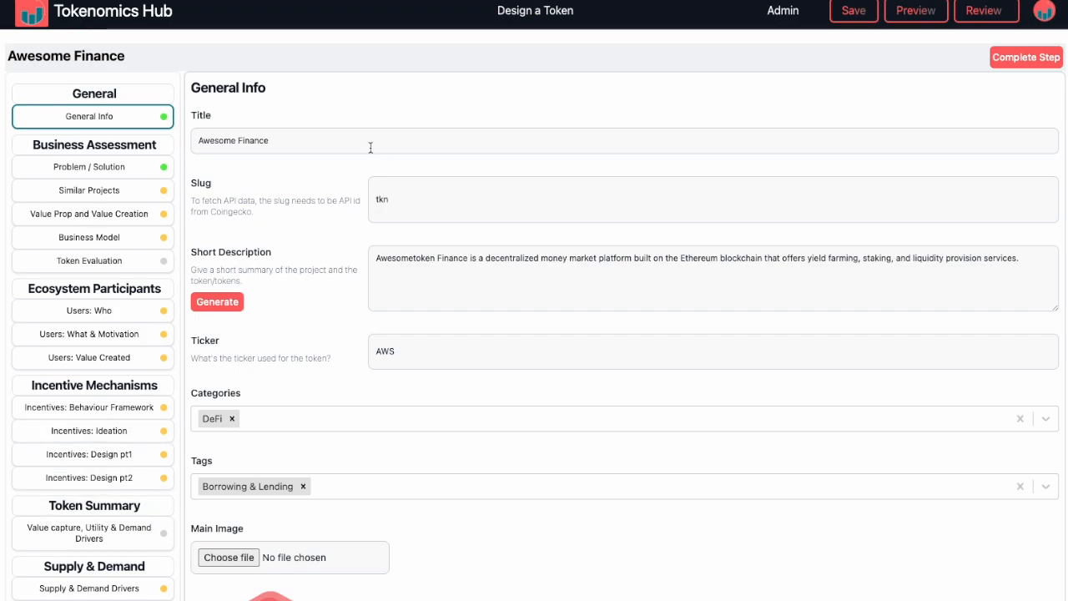
left_click(73, 168)
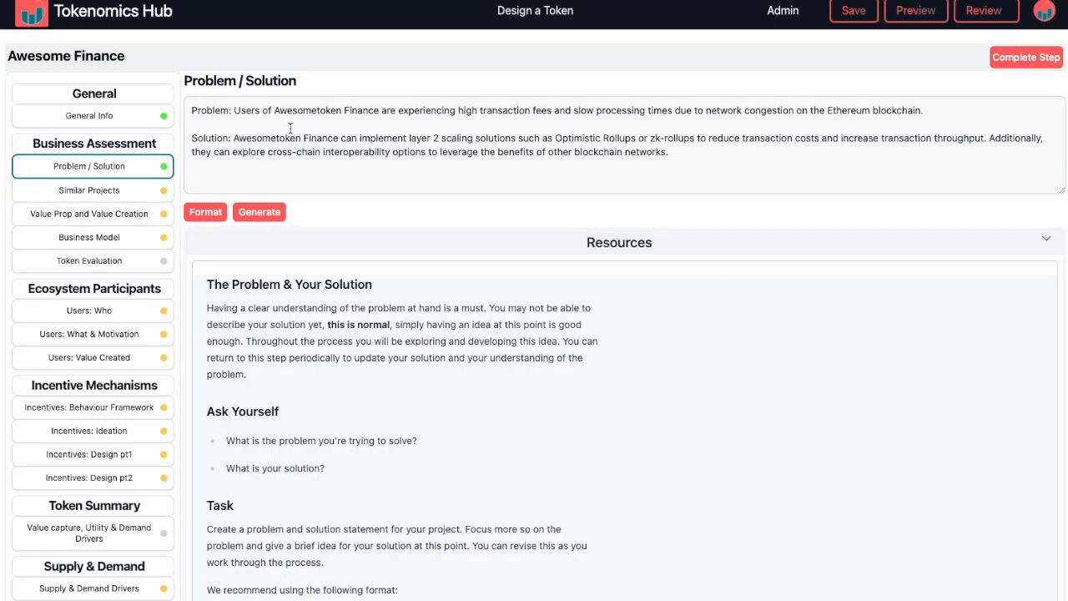
scroll(526, 347, "down", 3)
scroll(527, 347, "up", 3)
left_click(269, 129)
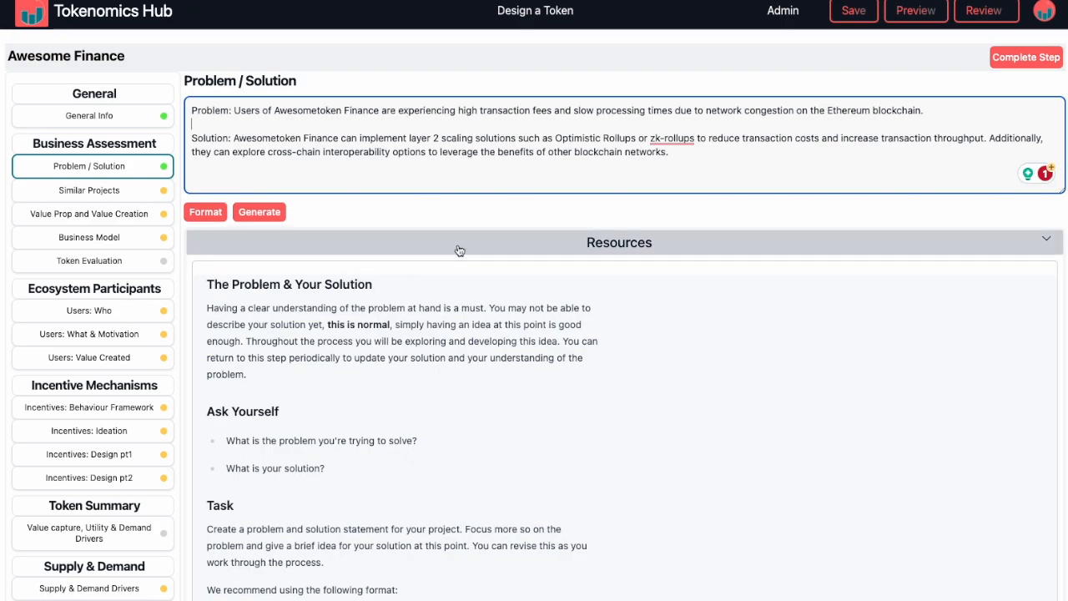
Step: Read the Business Model section's written answer and its resources, including the self-check questions and the task format
left_click(88, 239)
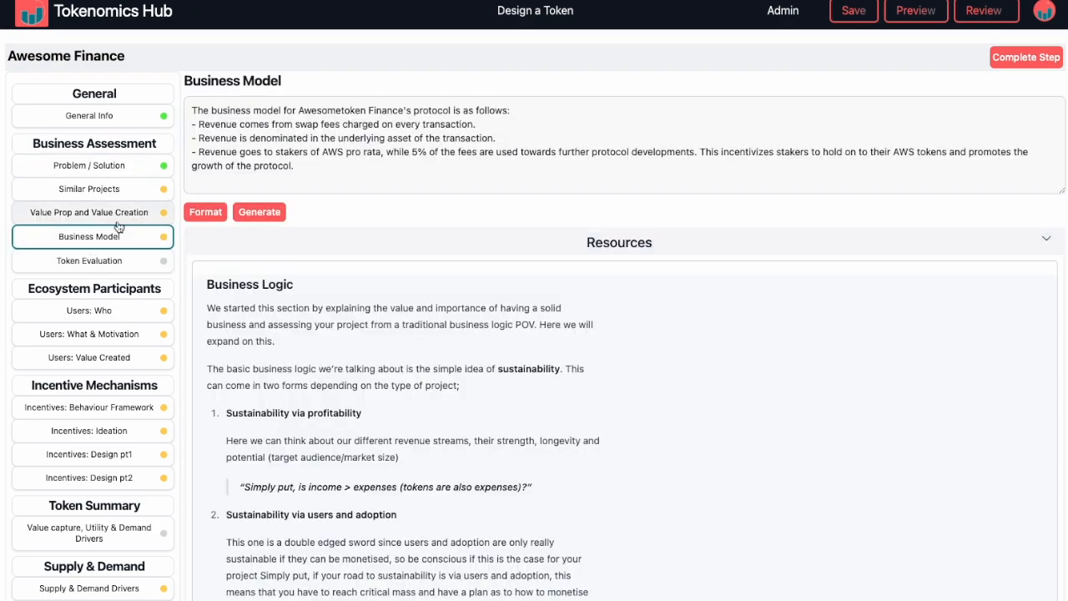
scroll(376, 415, "down", 3)
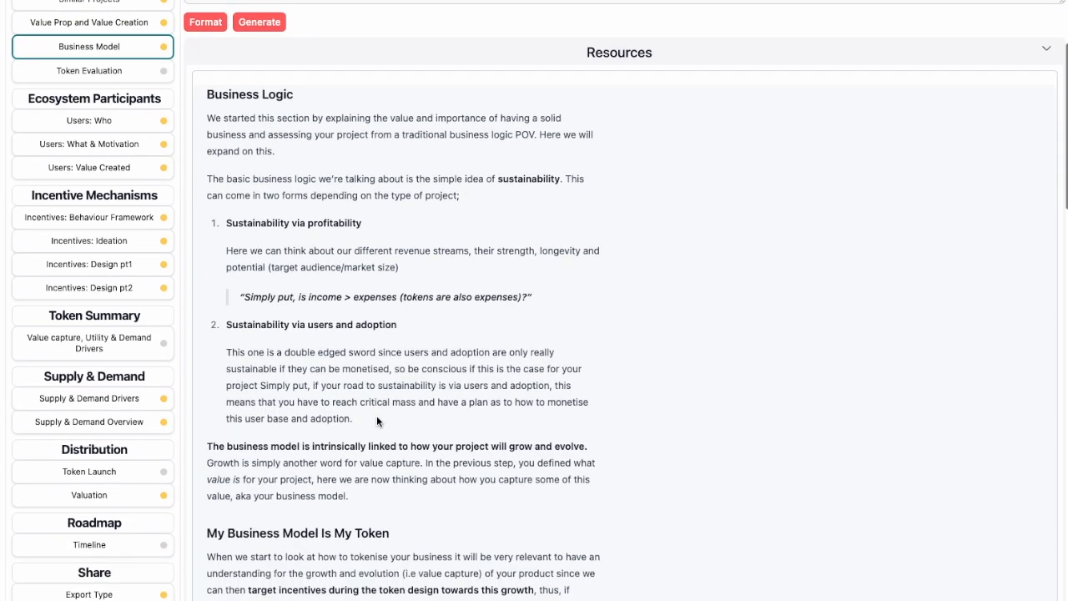
scroll(324, 169, "down", 3)
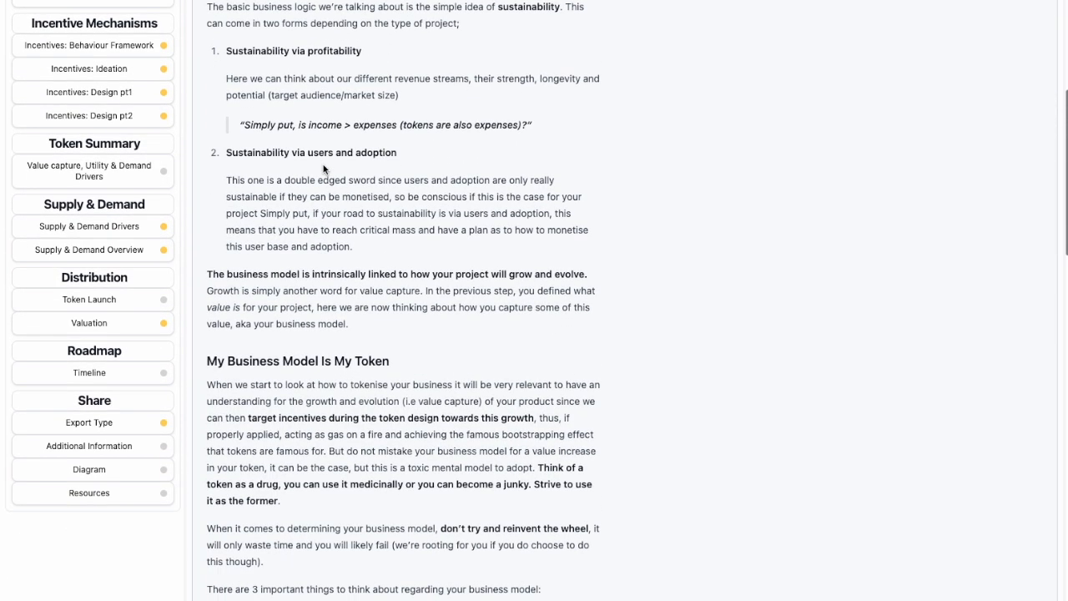
scroll(323, 169, "down", 7)
scroll(347, 310, "down", 4)
scroll(347, 311, "down", 4)
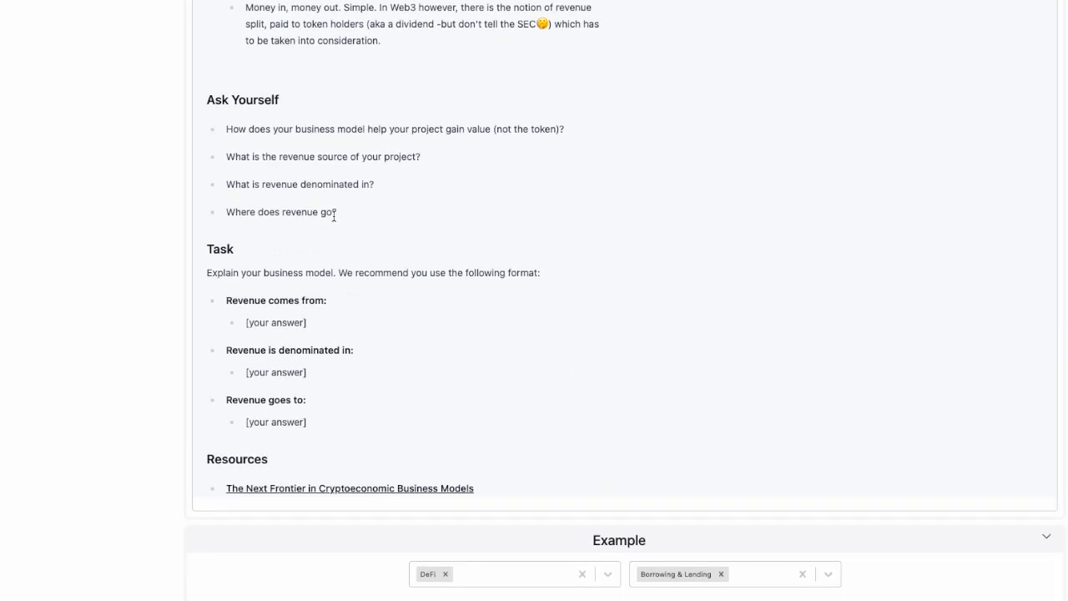
scroll(420, 288, "up", 15)
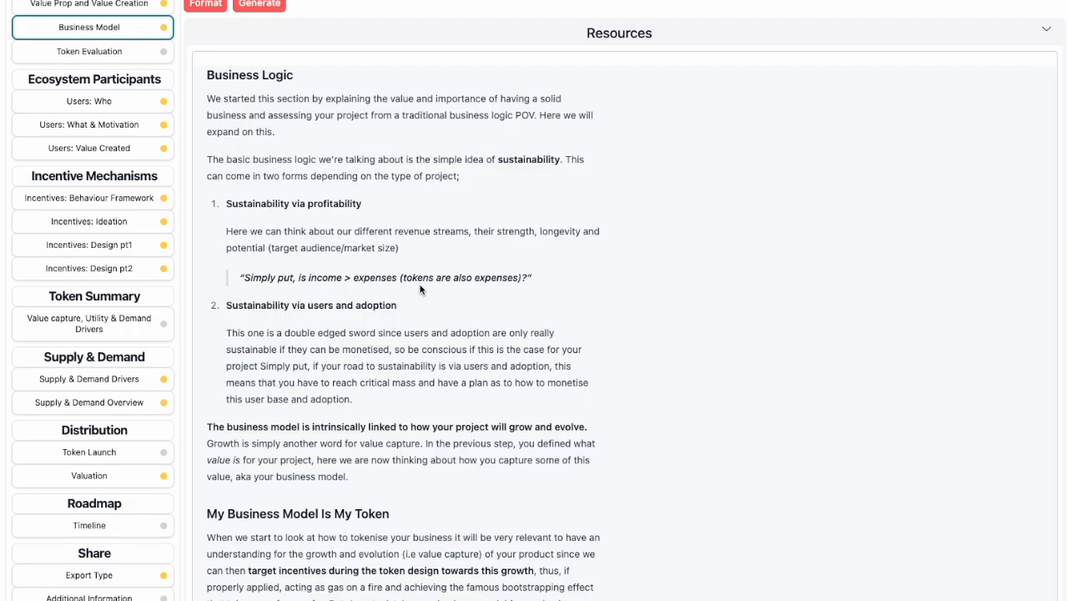
scroll(420, 289, "up", 3)
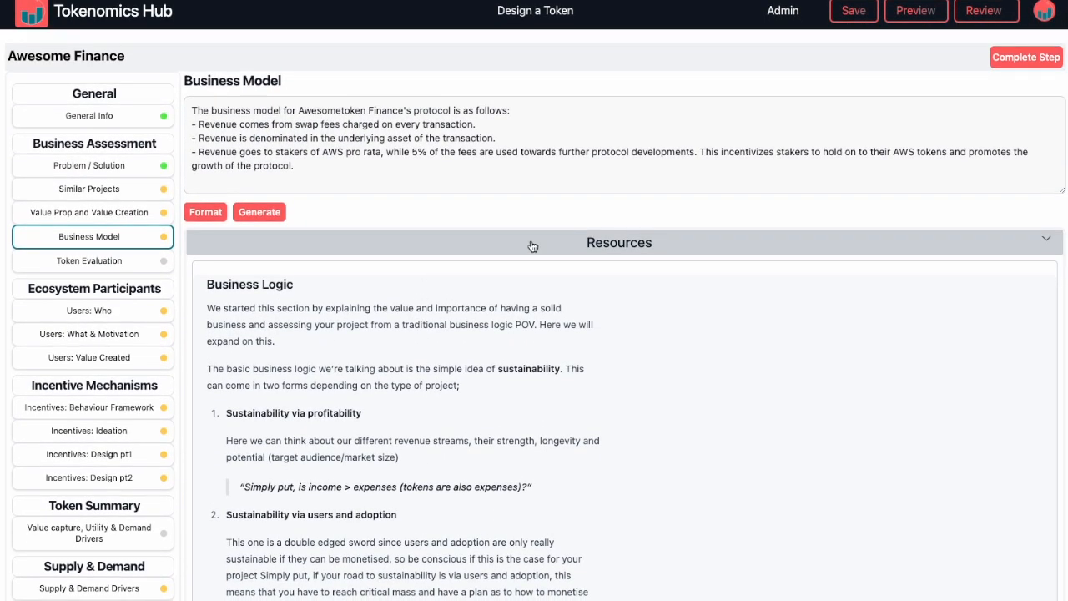
Step: Collapse the Business Model resources, examine the Aave business model example, and collapse the examples
left_click(532, 245)
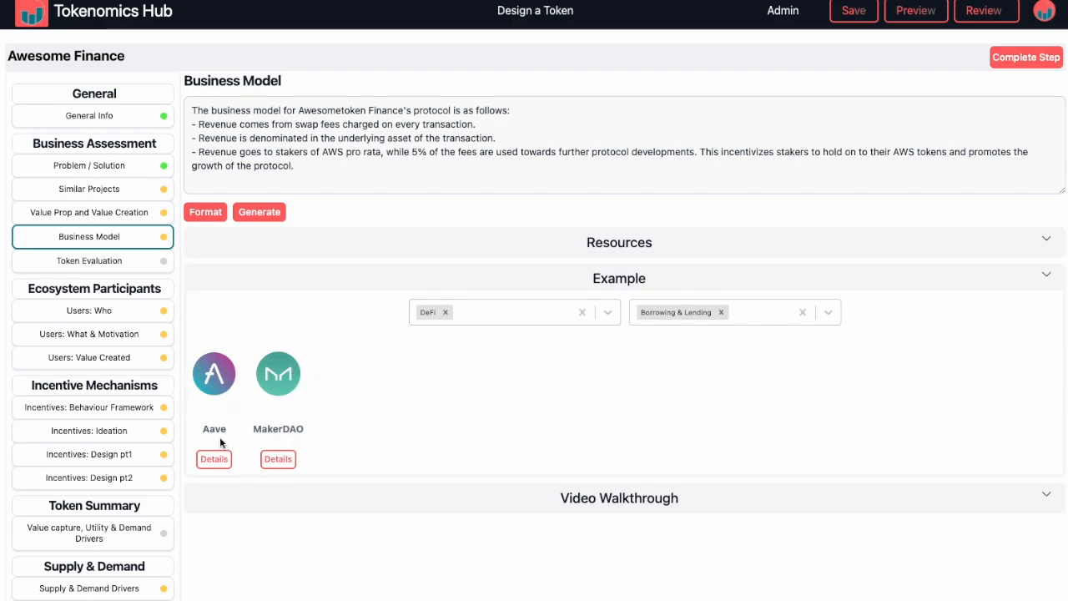
left_click(214, 459)
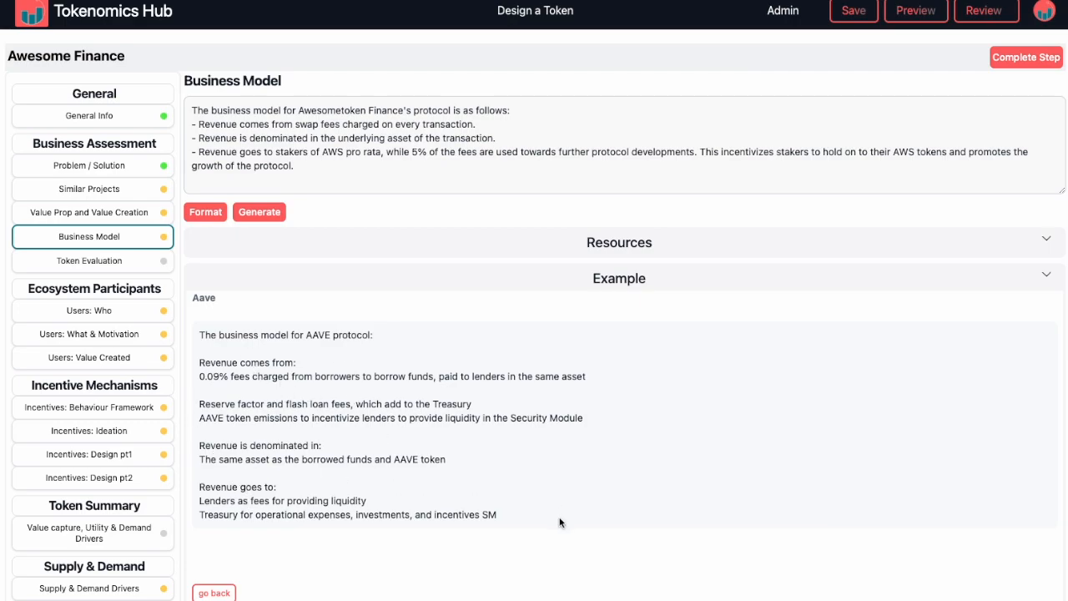
left_click(615, 290)
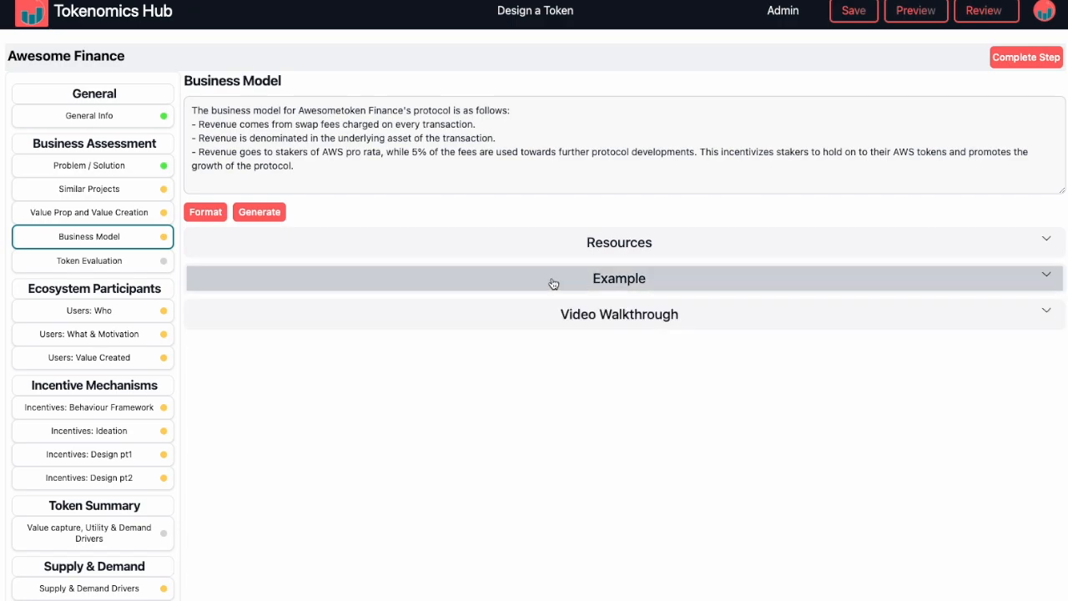
Step: Open the Supply & Demand Overview section of the token design
scroll(90, 500, "down", 5)
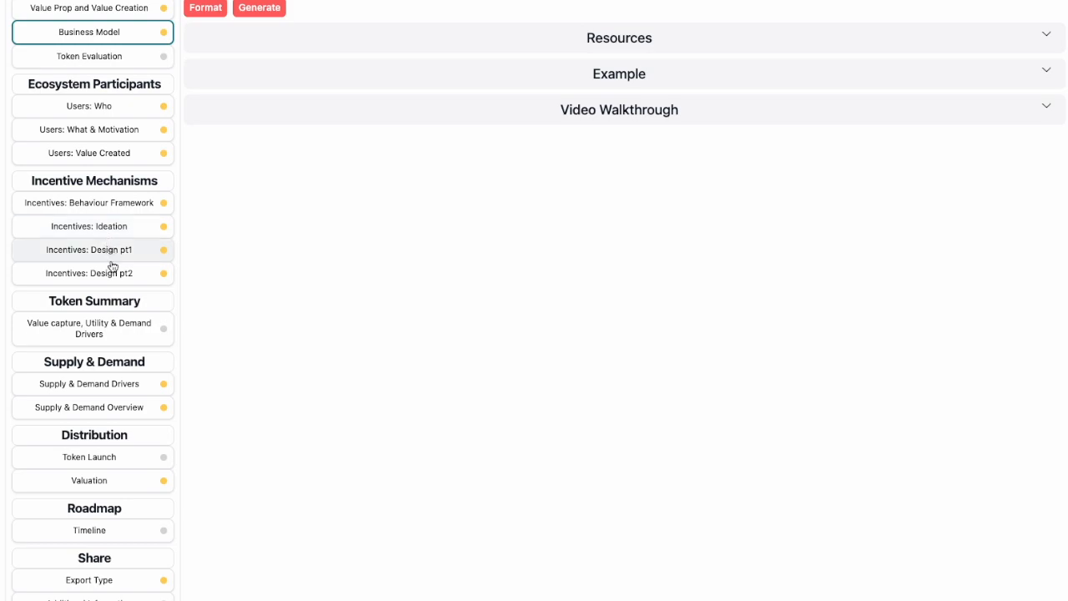
left_click(74, 416)
scroll(584, 350, "up", 3)
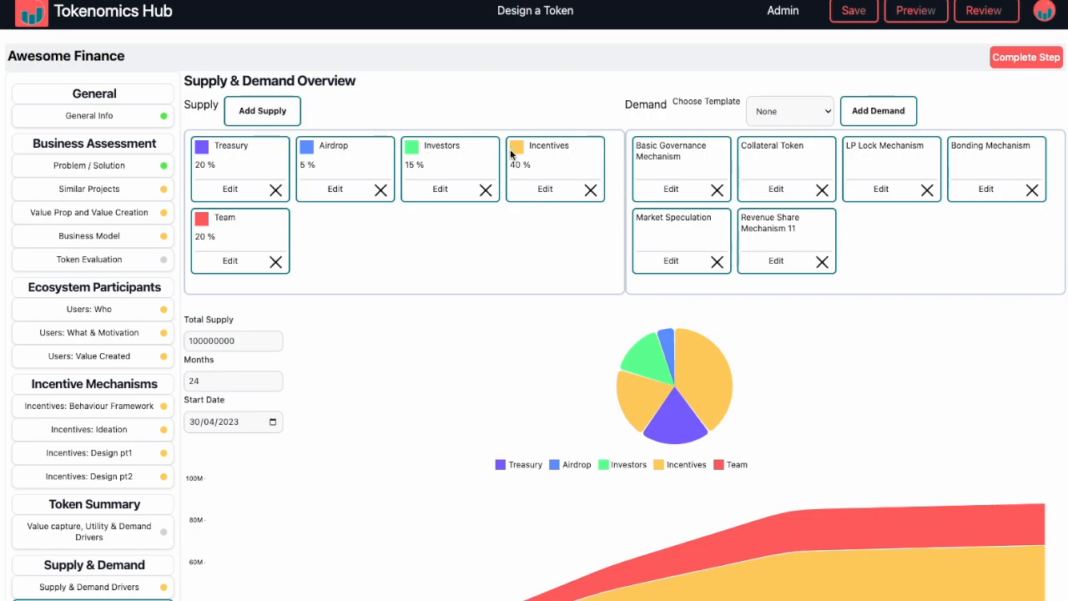
Step: Change the color of the Team supply allocation to a brighter red and close the Supply Builder
left_click(230, 260)
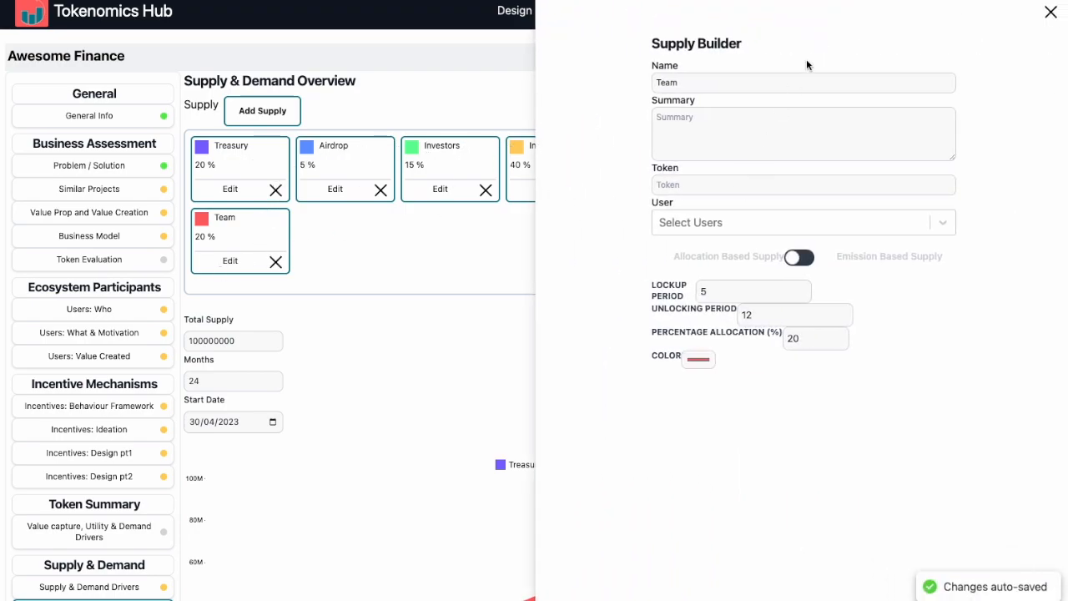
left_click(816, 343)
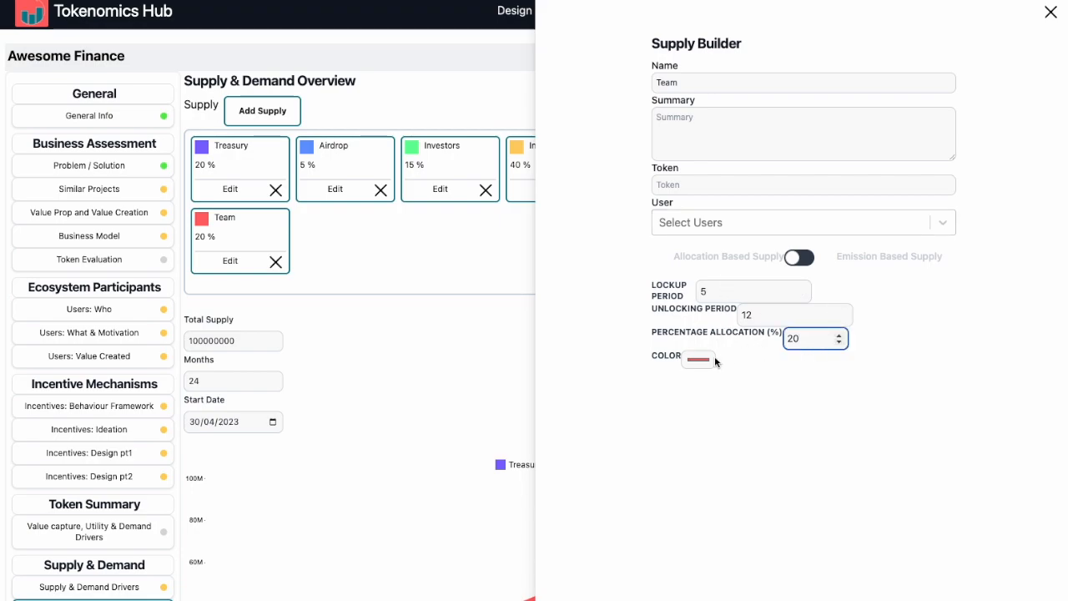
left_click(712, 361)
left_click(829, 367)
left_click(713, 362)
left_click(832, 380)
left_click(510, 406)
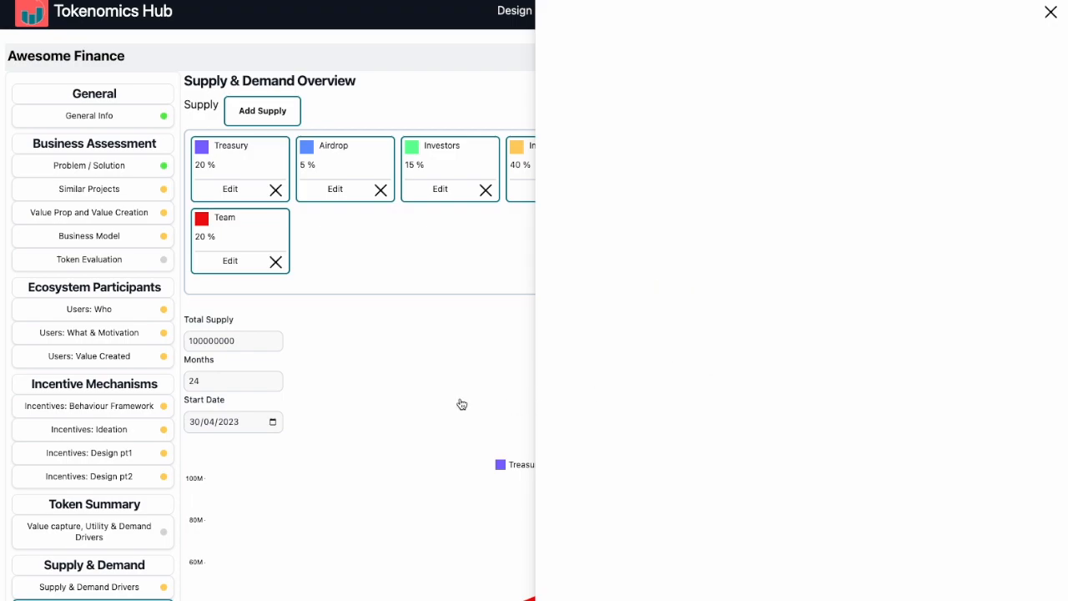
Step: Examine the supply distribution chart over time and the Total Supply and Months fields
scroll(537, 407, "down", 3)
scroll(537, 407, "down", 1)
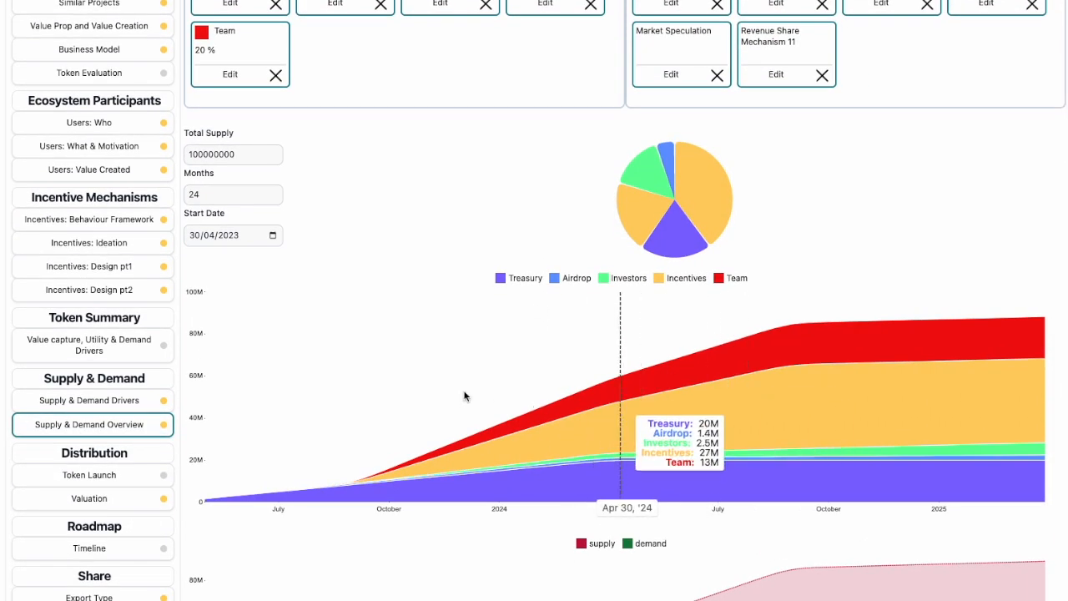
scroll(284, 368, "up", 3)
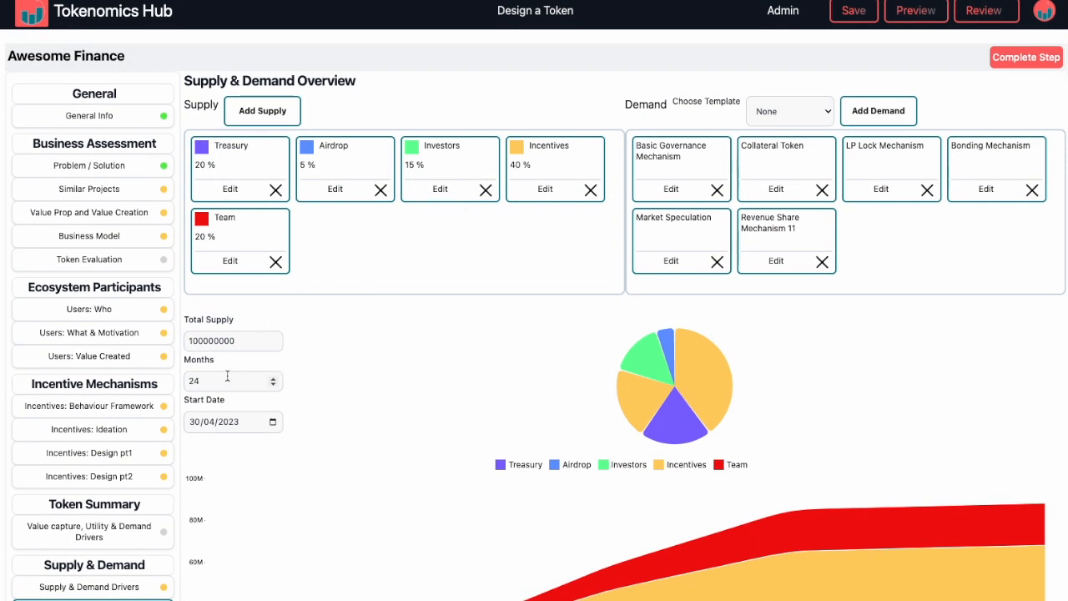
left_click(265, 341)
left_click(206, 381)
Step: Add a demand mechanism based on the Revenue Share Mechanism template
left_click(784, 111)
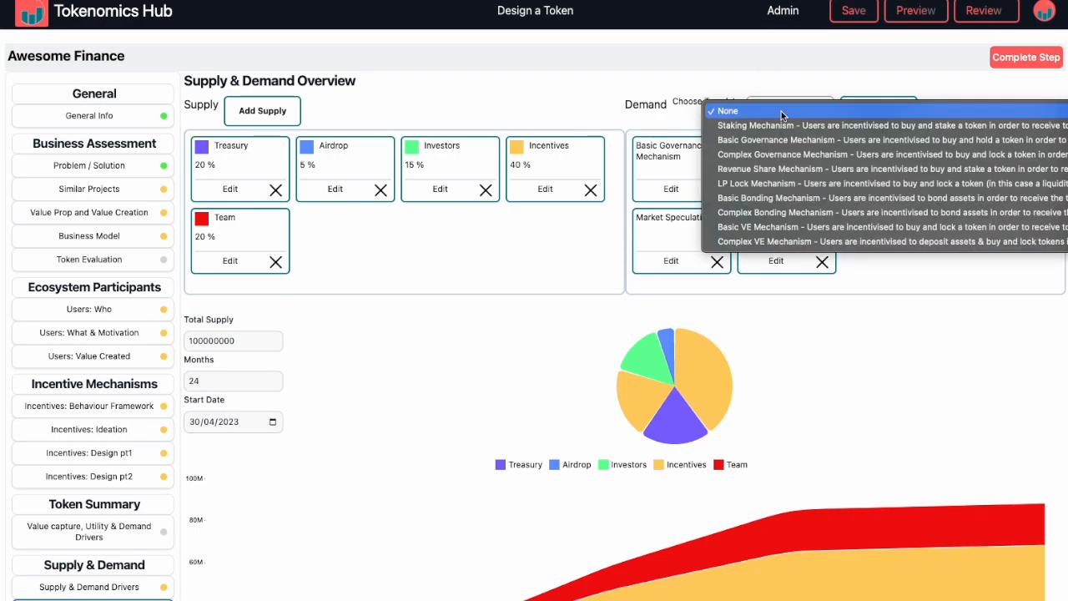
left_click(751, 171)
left_click(872, 112)
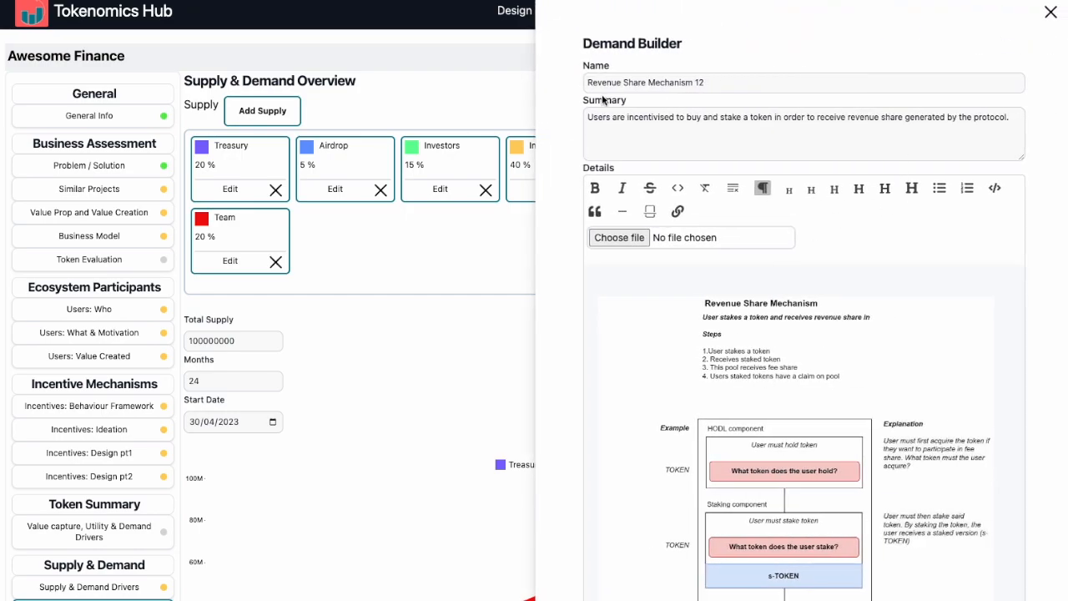
Step: Read through the revenue share mechanism's name, summary, diagram, explanation, demand factors and side effects in the Demand Builder
scroll(629, 251, "down", 1)
scroll(628, 129, "up", 1)
left_click(628, 128)
left_click(634, 90)
scroll(751, 283, "down", 10)
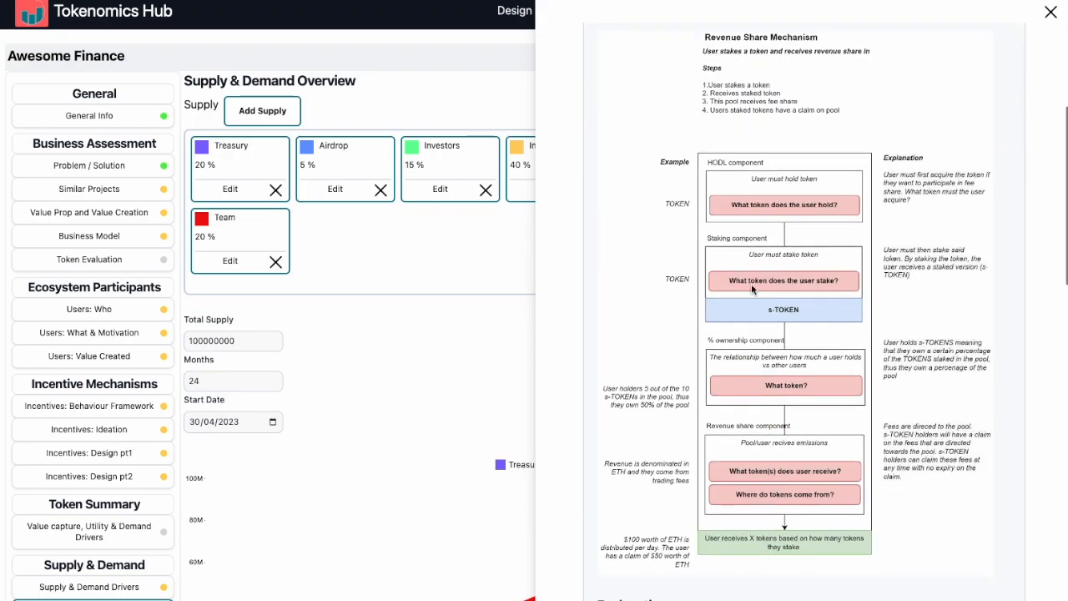
scroll(752, 288, "down", 5)
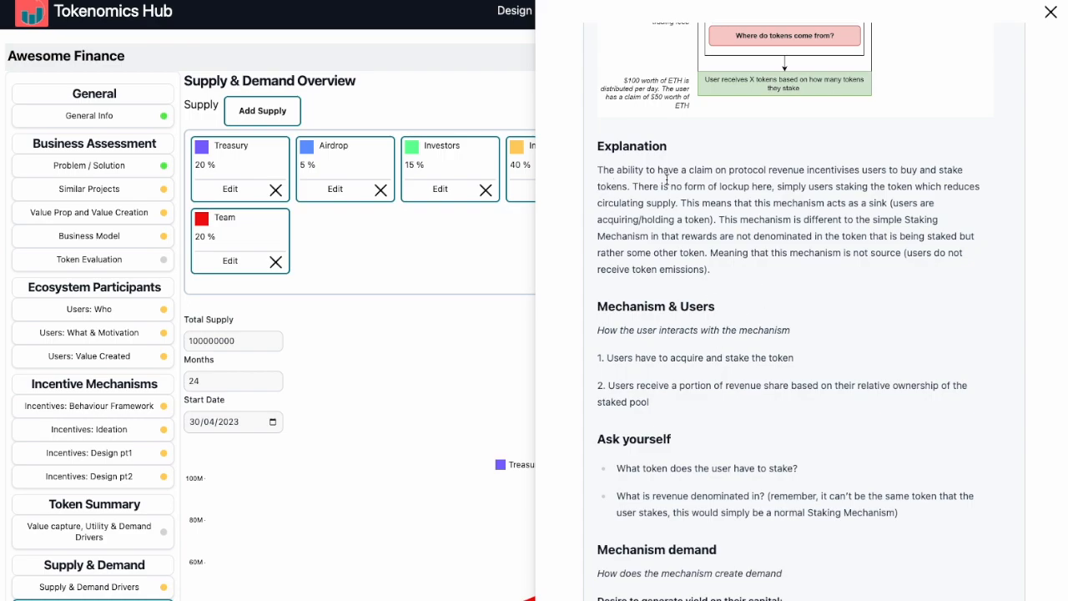
scroll(676, 189, "down", 6)
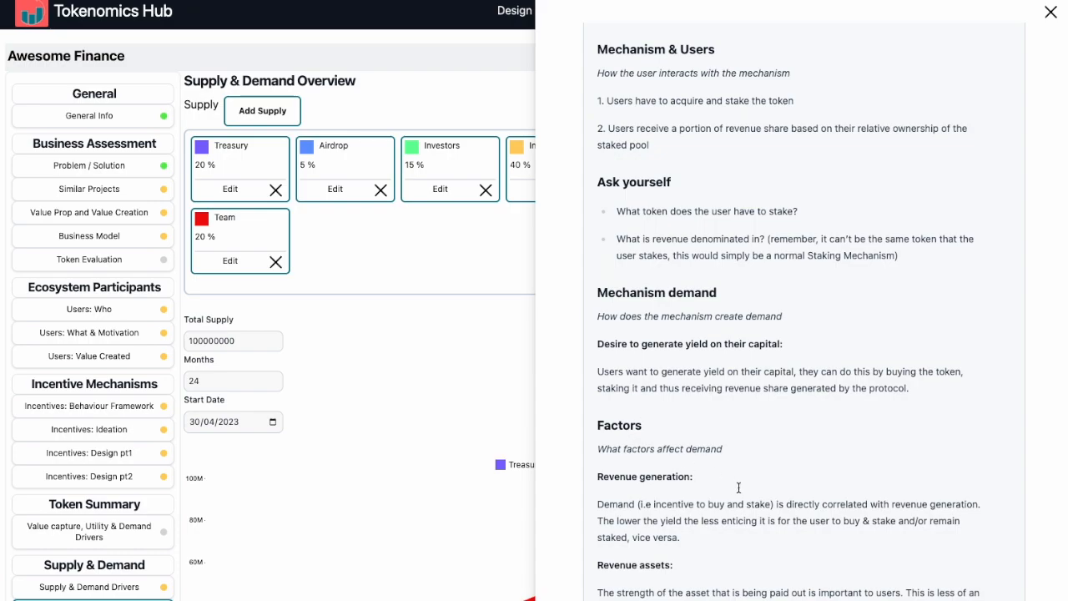
scroll(738, 487, "down", 4)
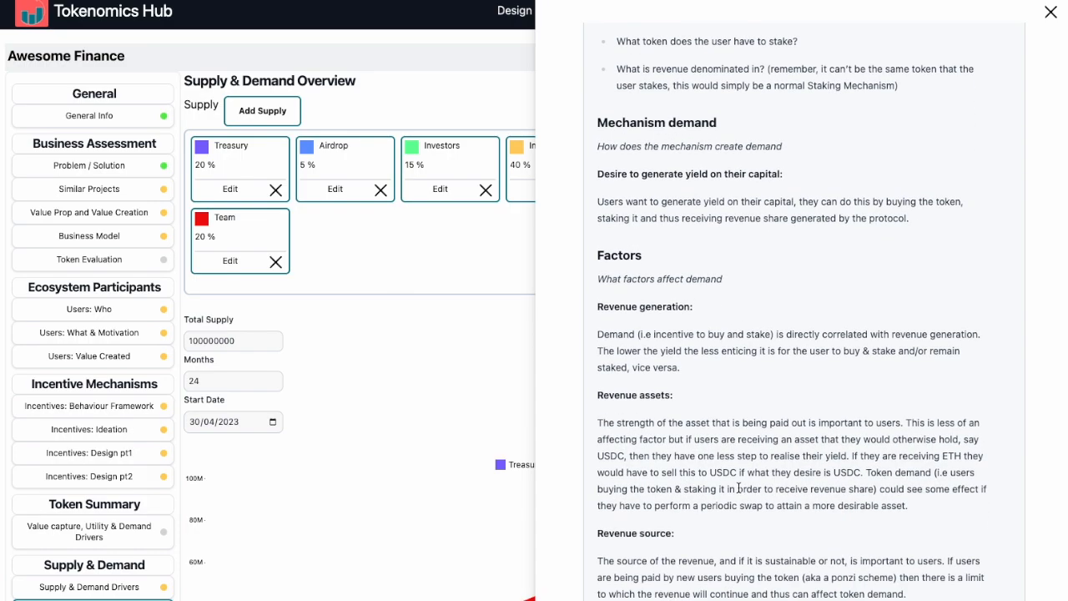
scroll(738, 487, "down", 6)
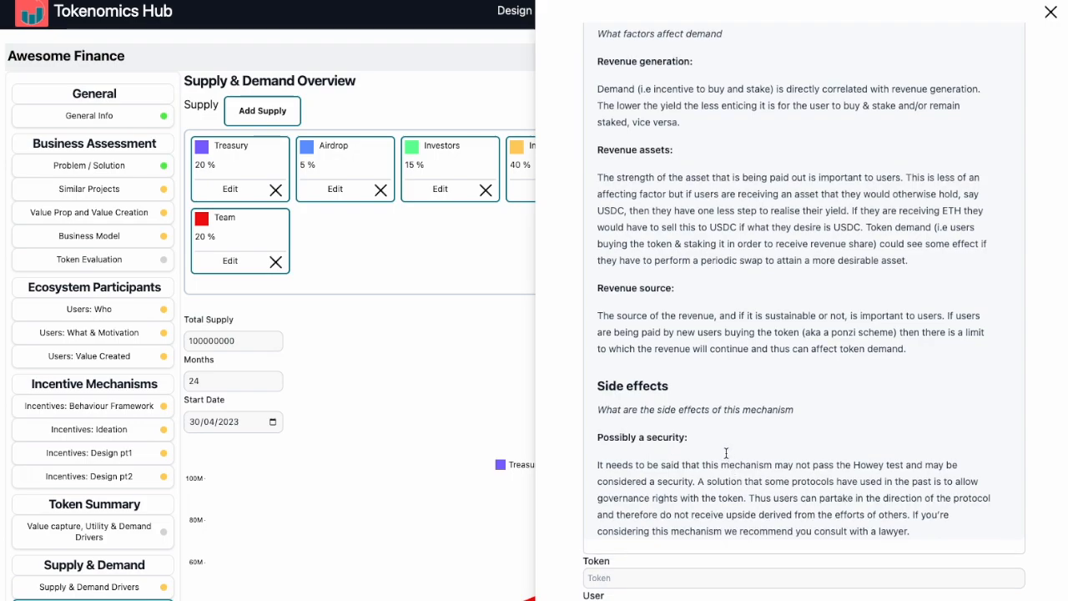
left_click(638, 473)
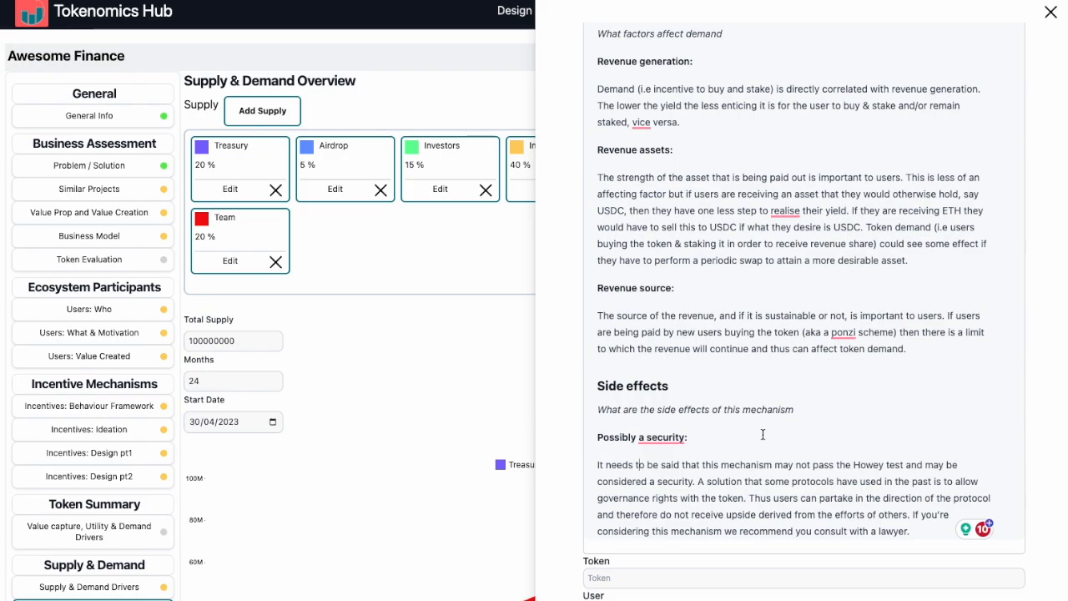
Step: Add phases 1 and 2 to the mechanism's demand estimate, each with duration 6 and demand 10000000, and close the Demand Builder
scroll(639, 431, "down", 2)
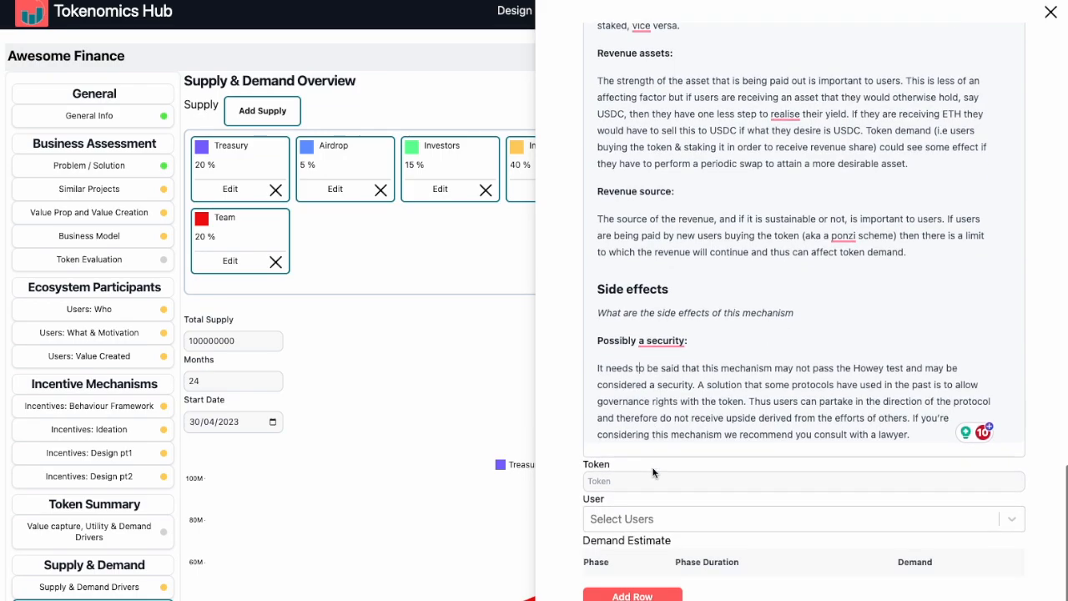
left_click(633, 596)
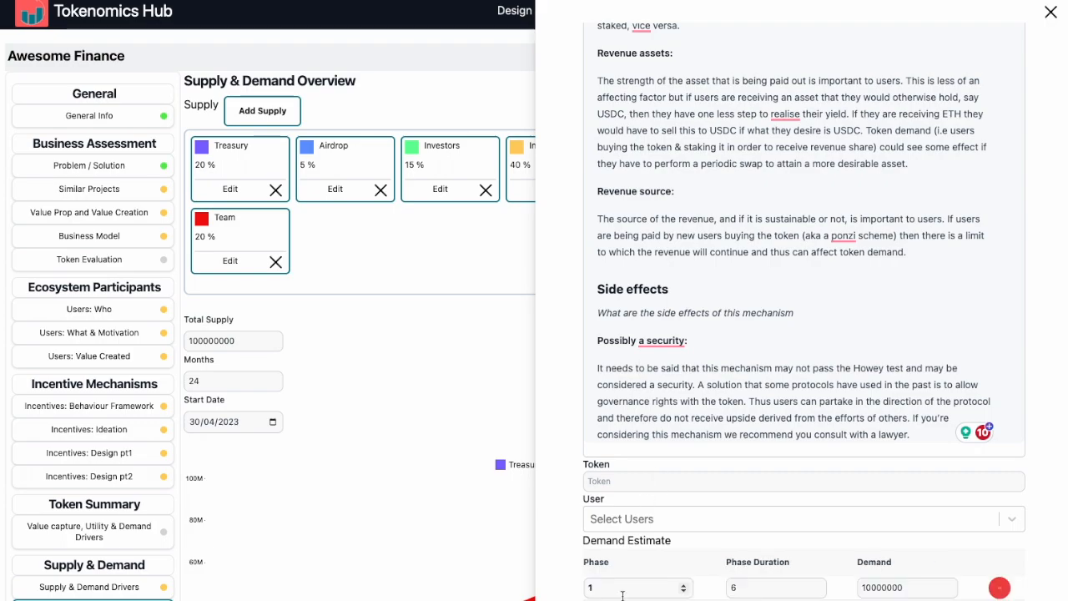
scroll(627, 588, "down", 1)
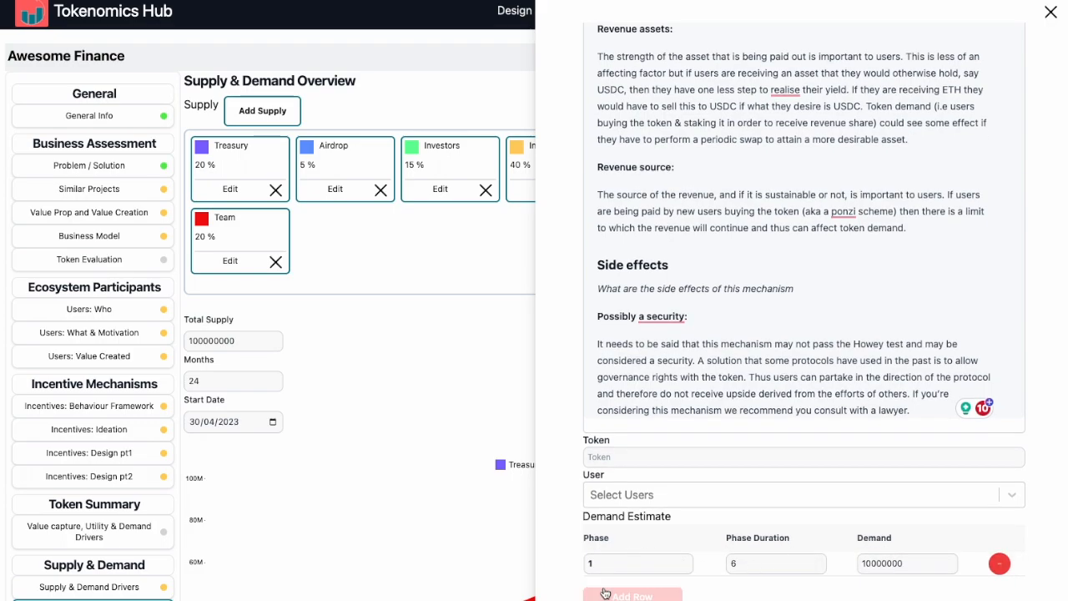
left_click(635, 595)
scroll(696, 457, "down", 1)
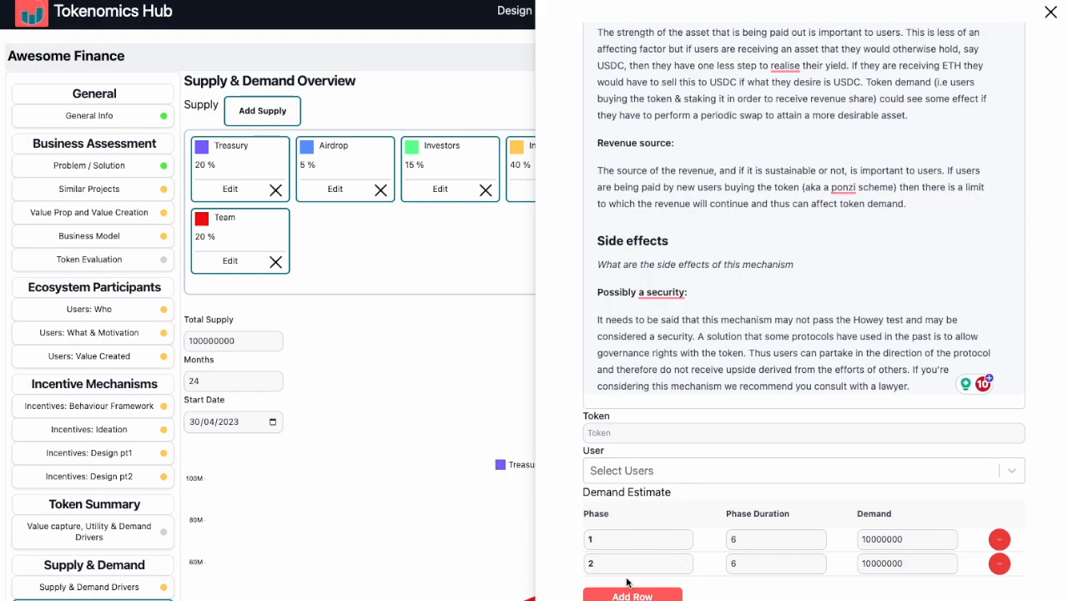
left_click(600, 537)
left_click(744, 538)
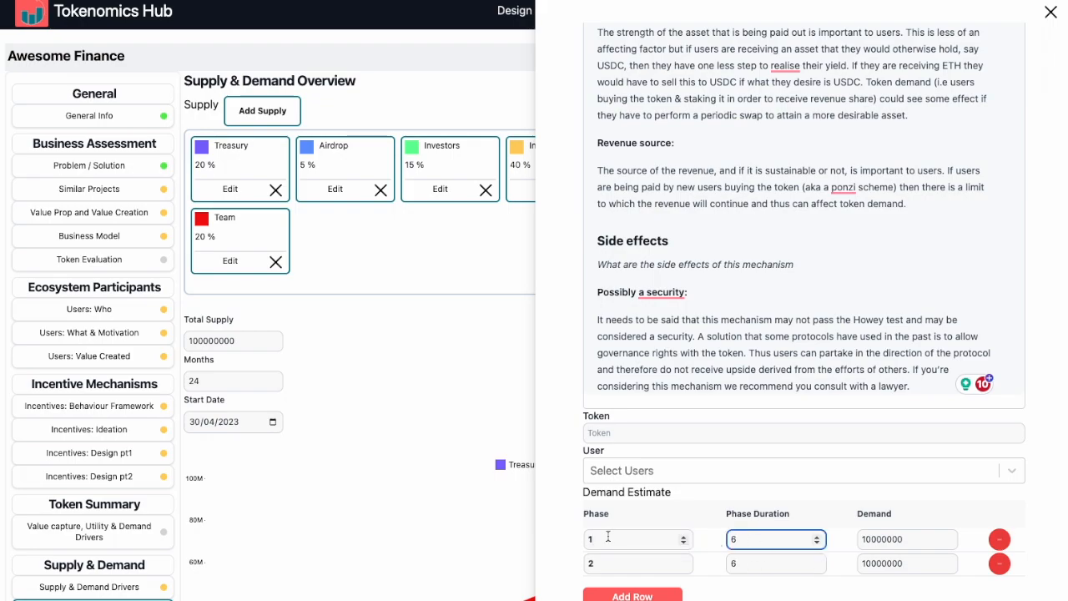
left_click(740, 563)
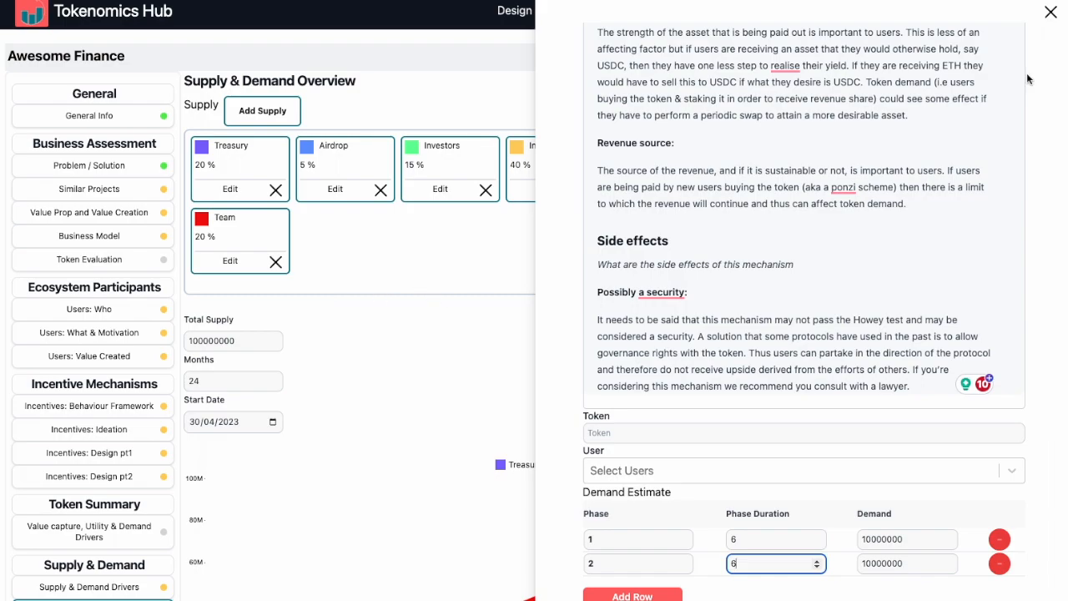
left_click(1050, 13)
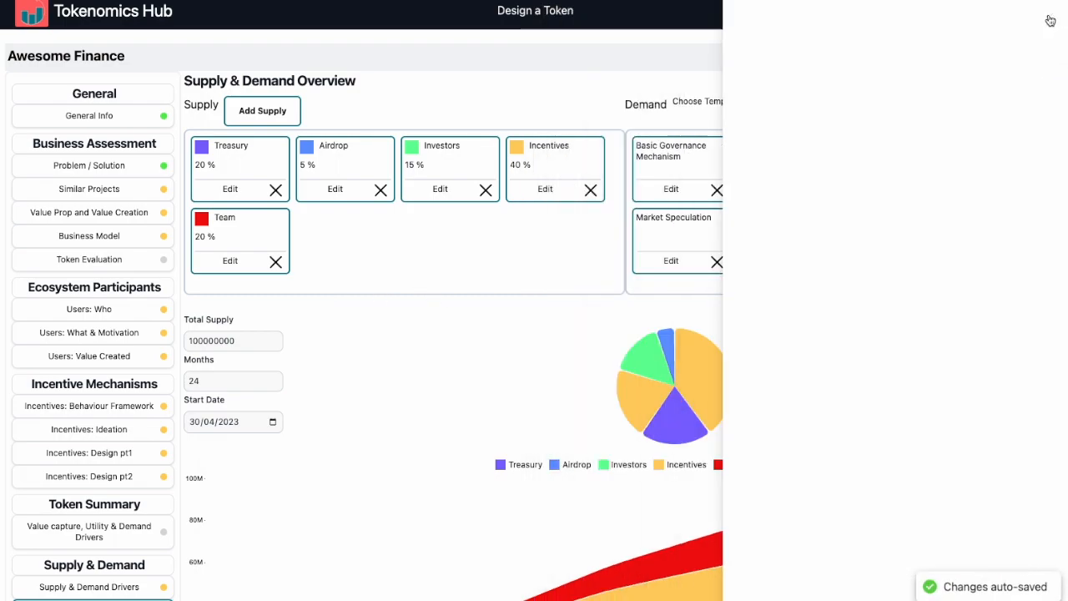
Step: Examine the supply distribution chart, the supply versus demand chart and the supply and demand cards of the overview
scroll(531, 403, "down", 3)
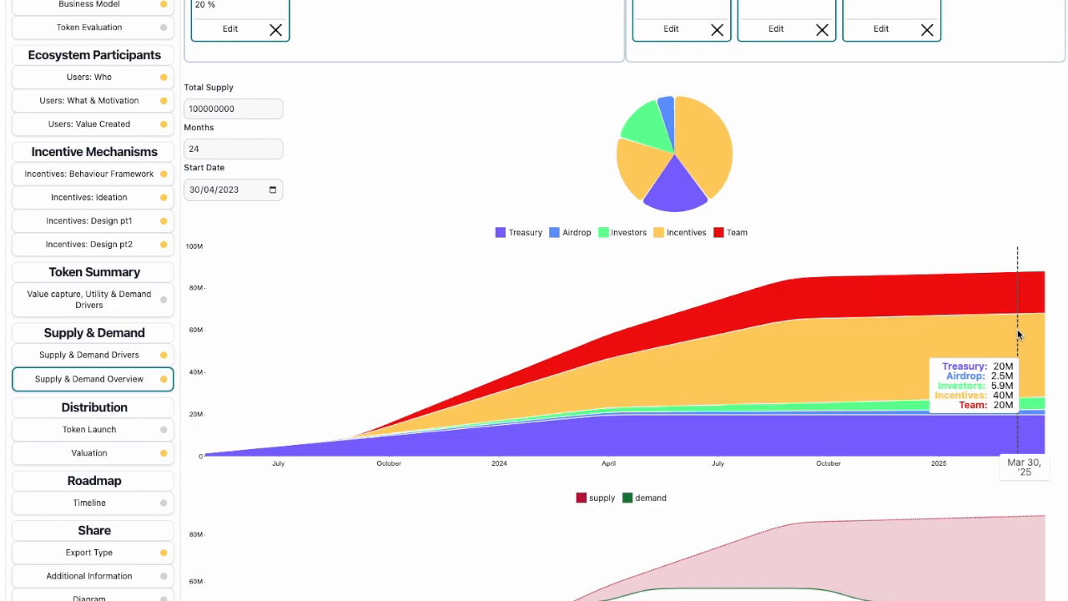
scroll(1017, 334, "down", 3)
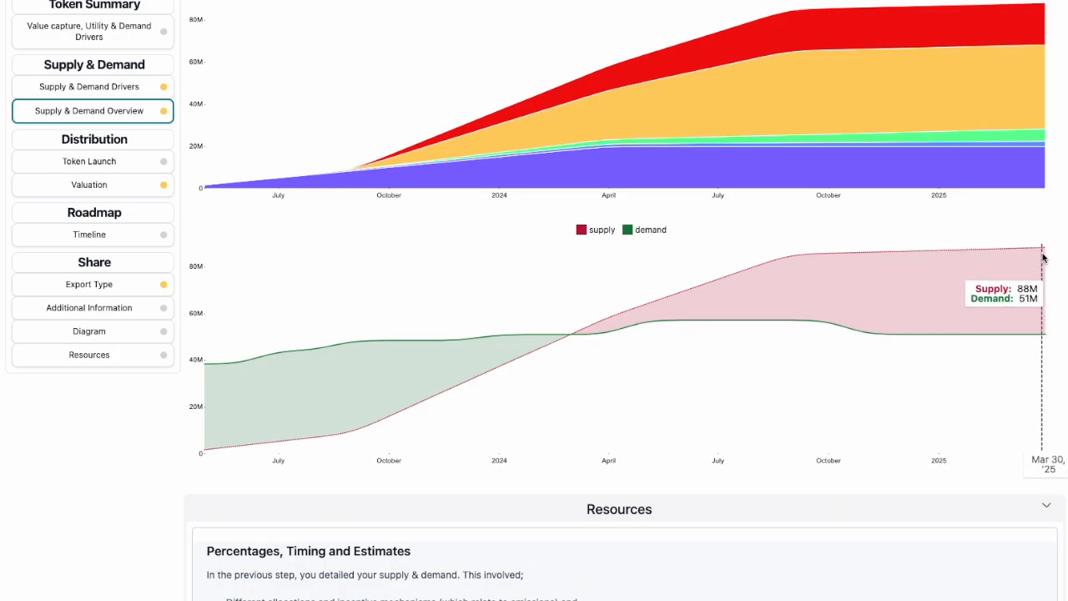
scroll(1042, 257, "up", 2)
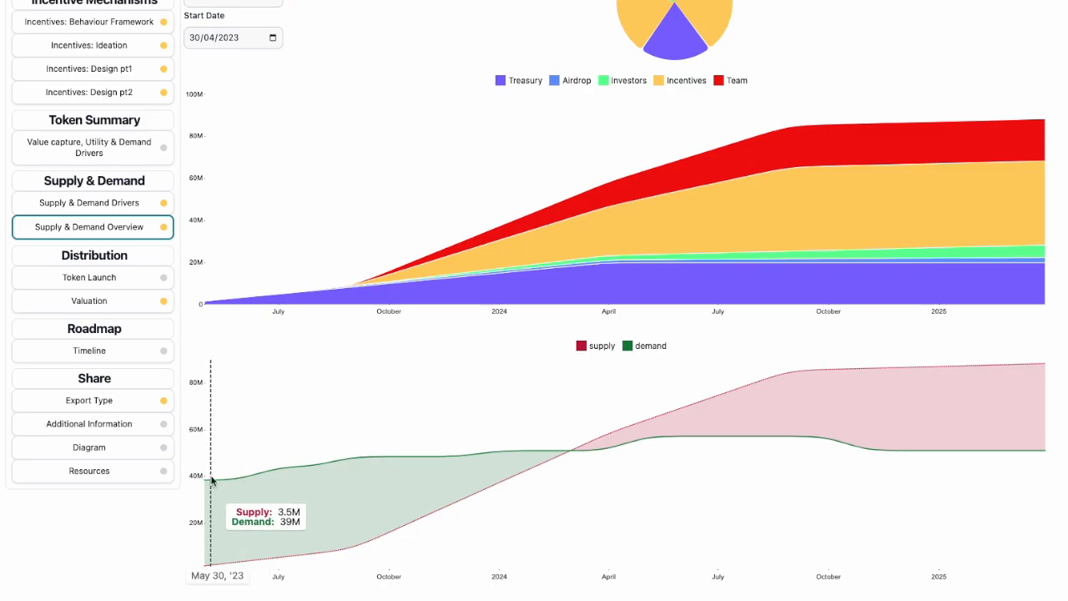
scroll(342, 434, "up", 6)
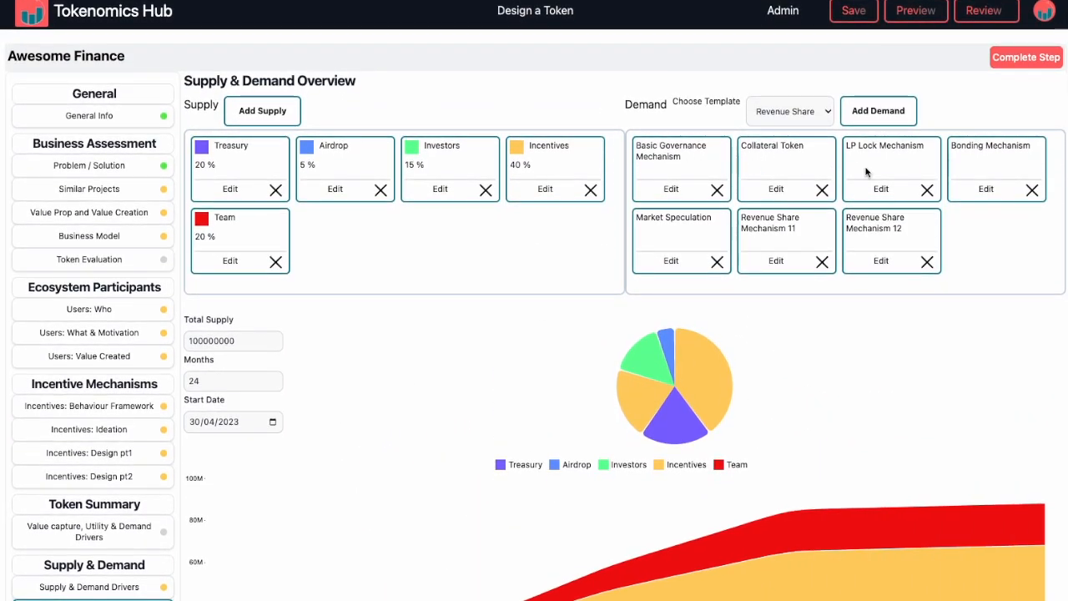
scroll(810, 341, "down", 10)
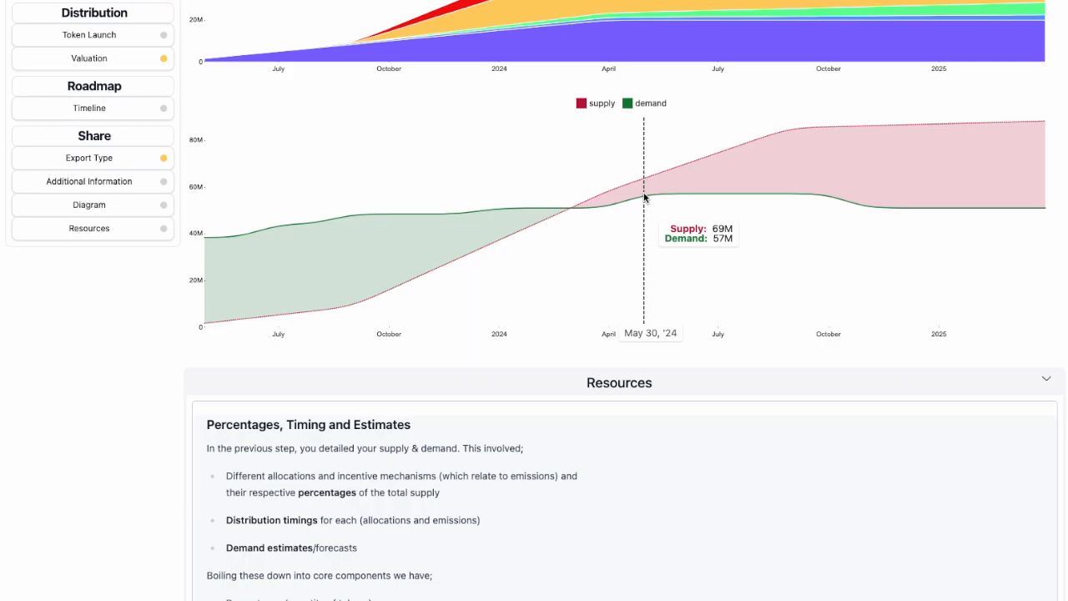
scroll(815, 194, "up", 7)
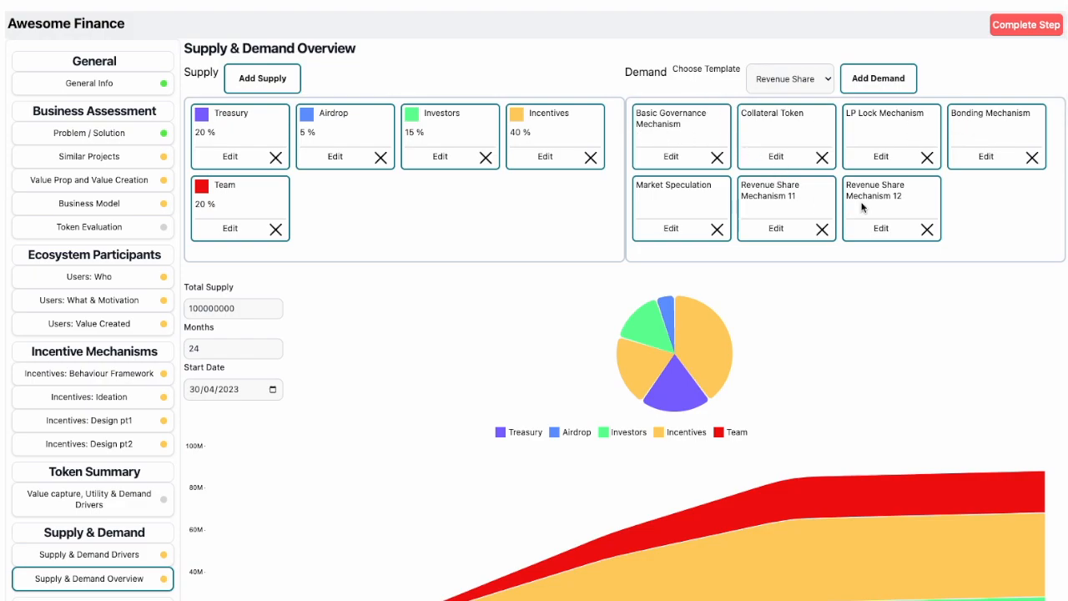
scroll(842, 219, "up", 1)
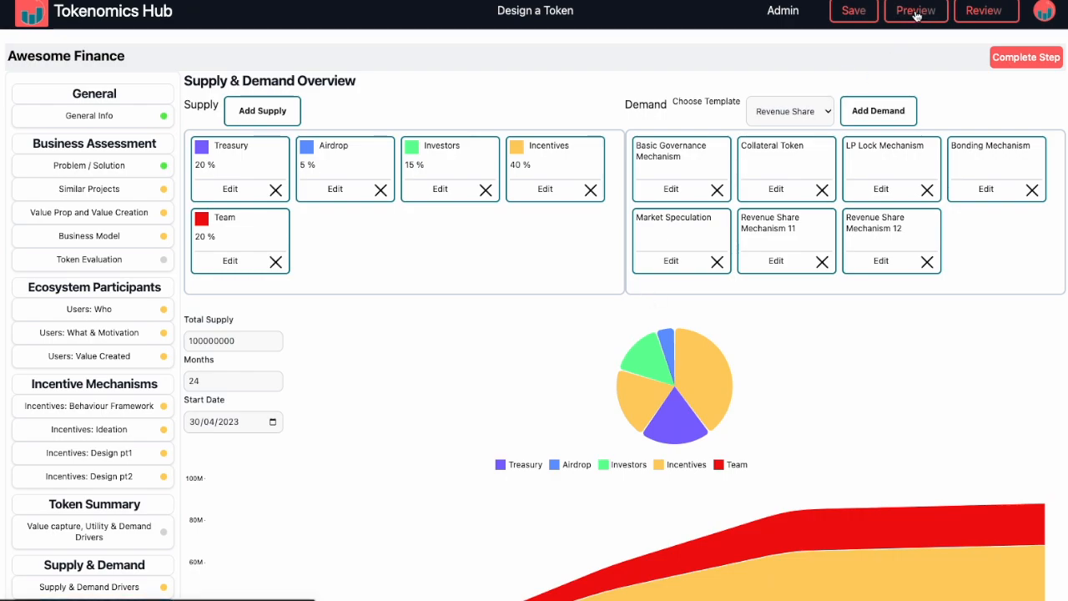
Step: Preview the finished Awesome Finance report and look through its token strength, protocol analysis, timeline, deep dive, diagram and supply and demand sections
left_click(915, 11)
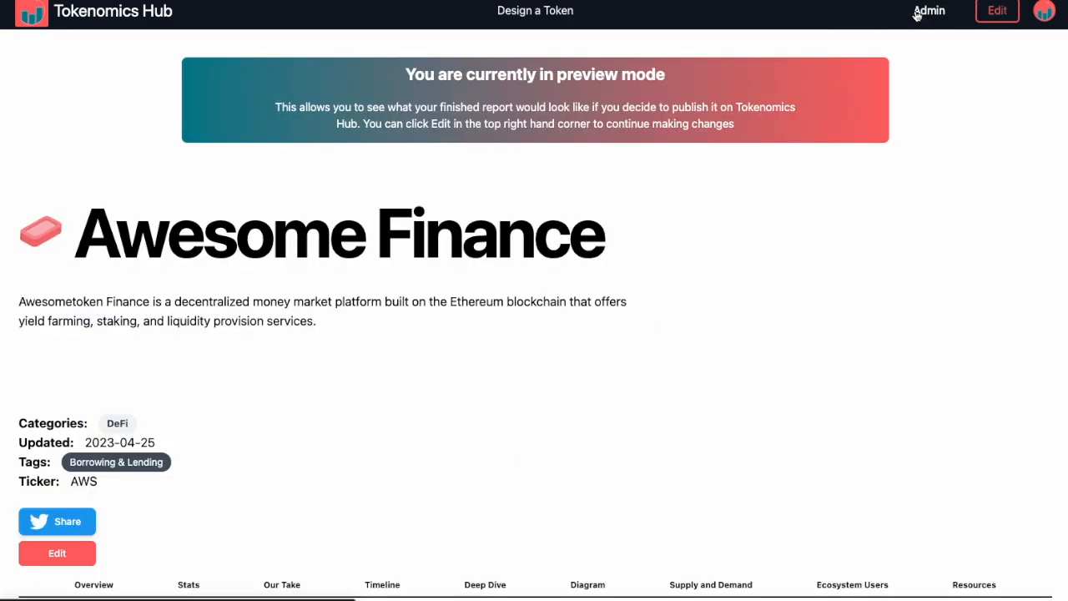
scroll(508, 319, "down", 3)
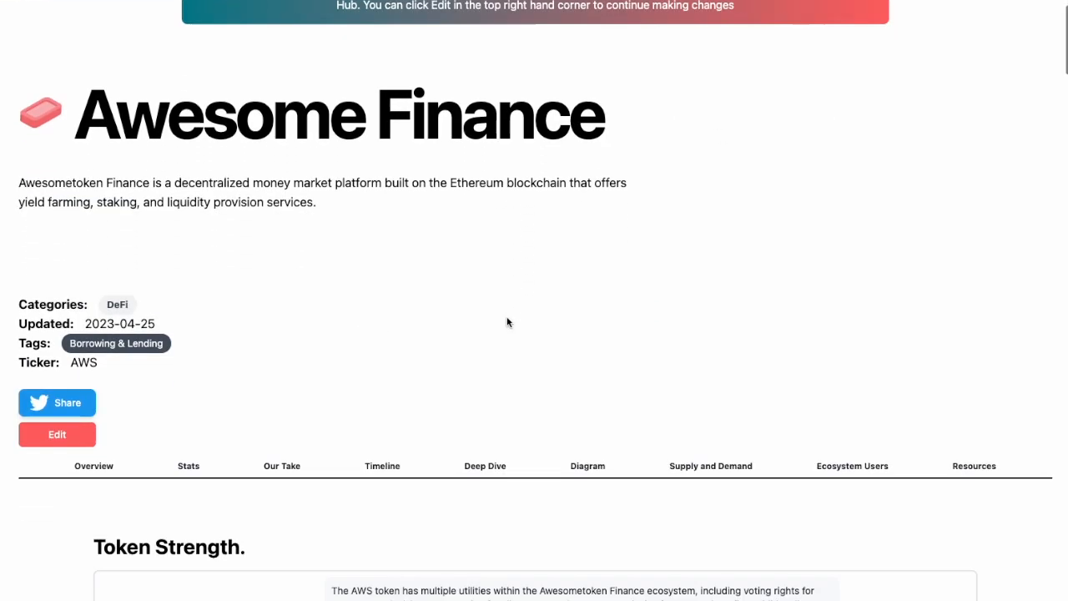
scroll(507, 321, "down", 5)
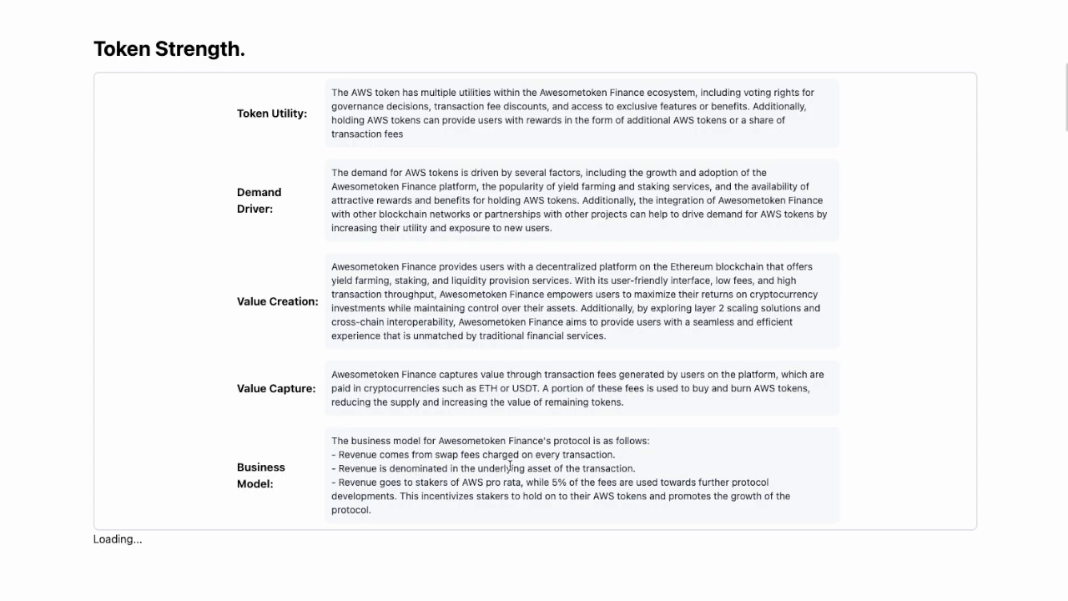
scroll(508, 321, "down", 5)
scroll(509, 470, "down", 20)
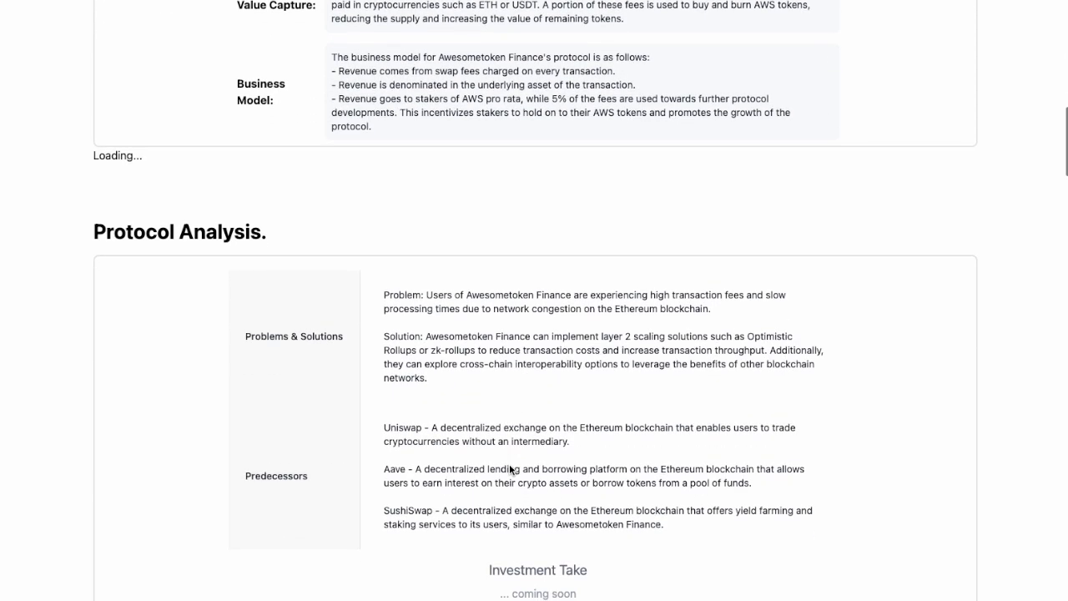
scroll(509, 470, "down", 12)
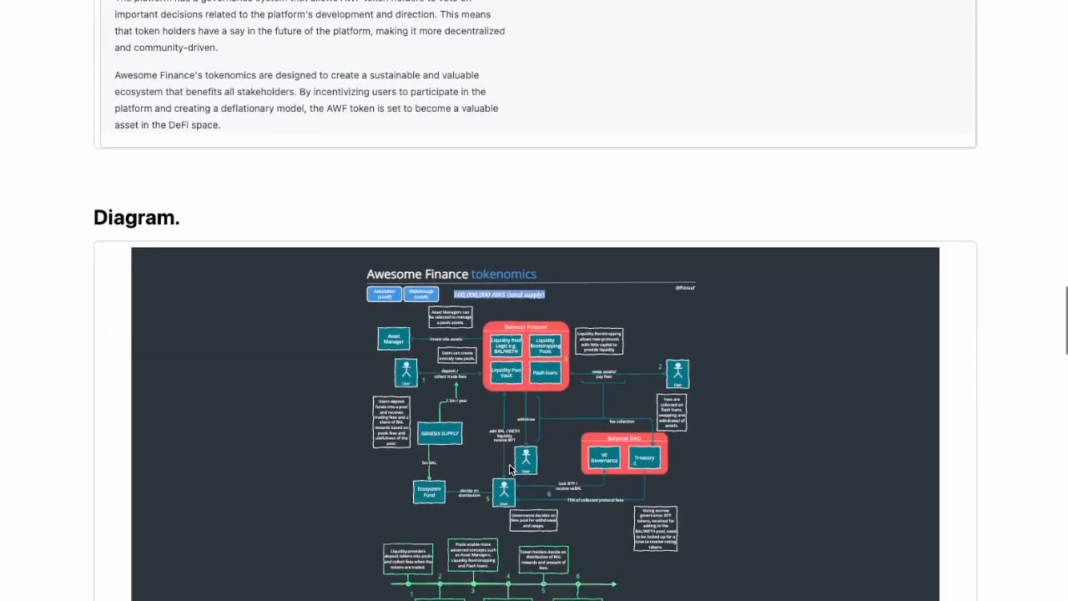
scroll(508, 470, "down", 13)
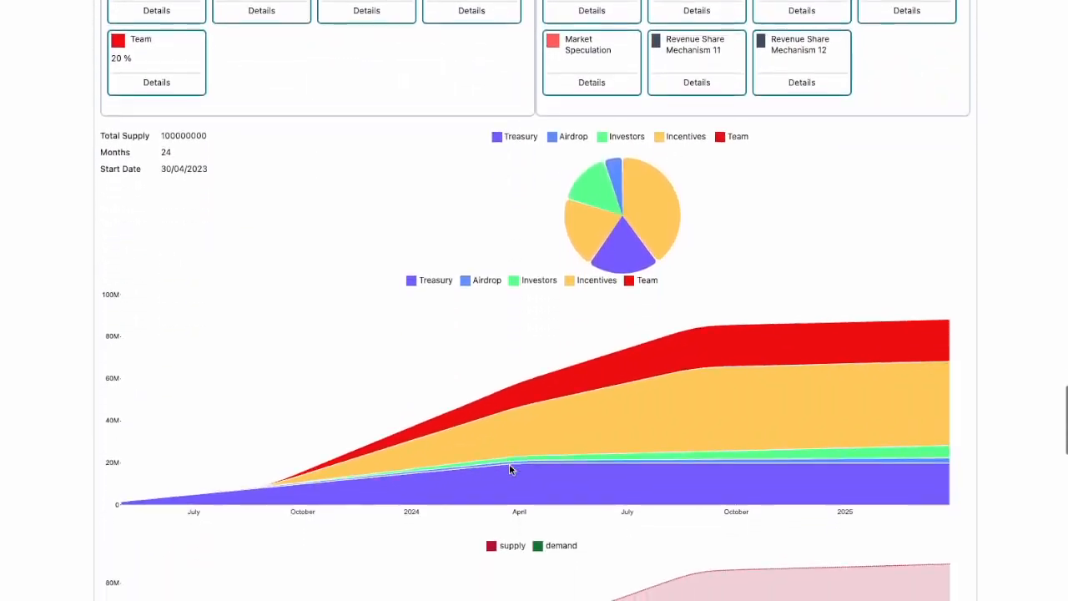
scroll(633, 99, "up", 20)
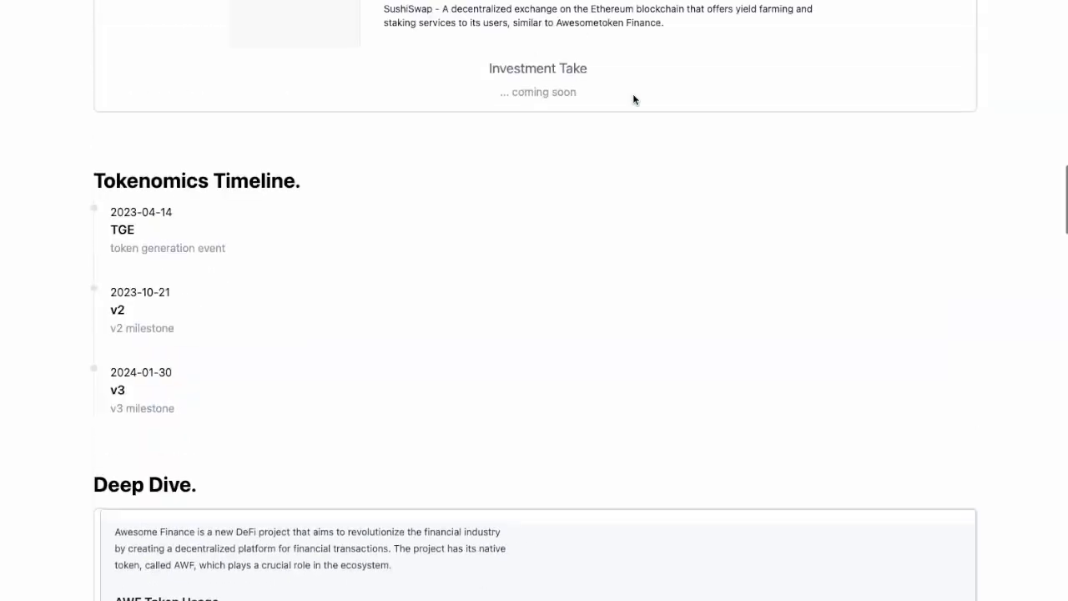